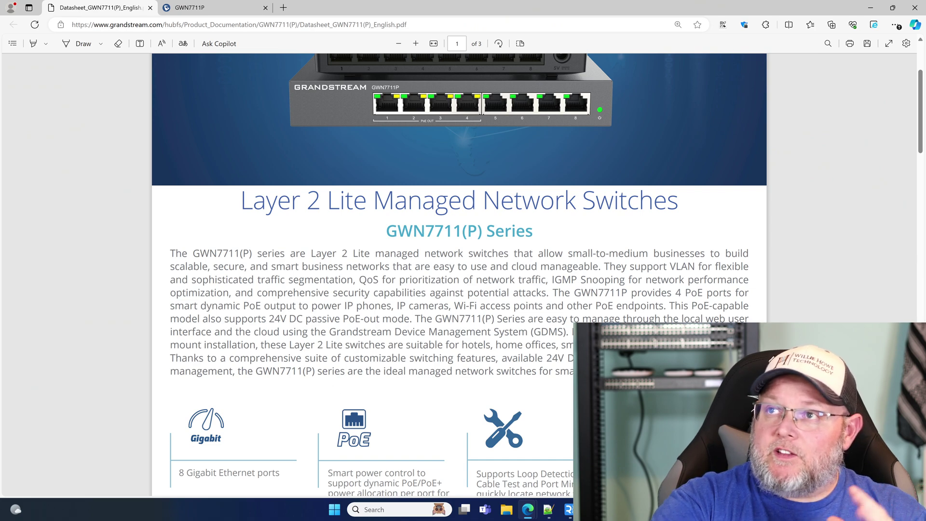
- Scroll the datasheet past the page 1 feature icons to the GWN7711 vs GWN7711P spec table
scroll(331, 312, down, 3)
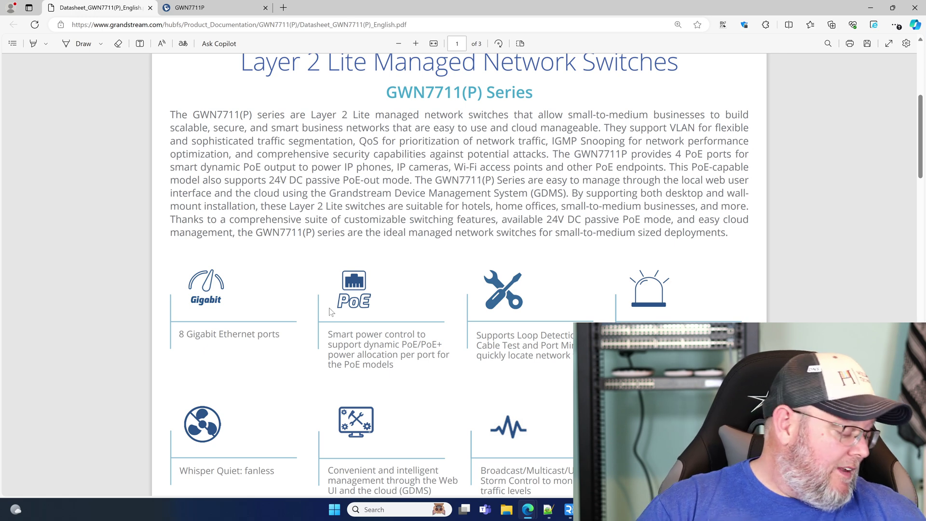
scroll(320, 321, down, 1)
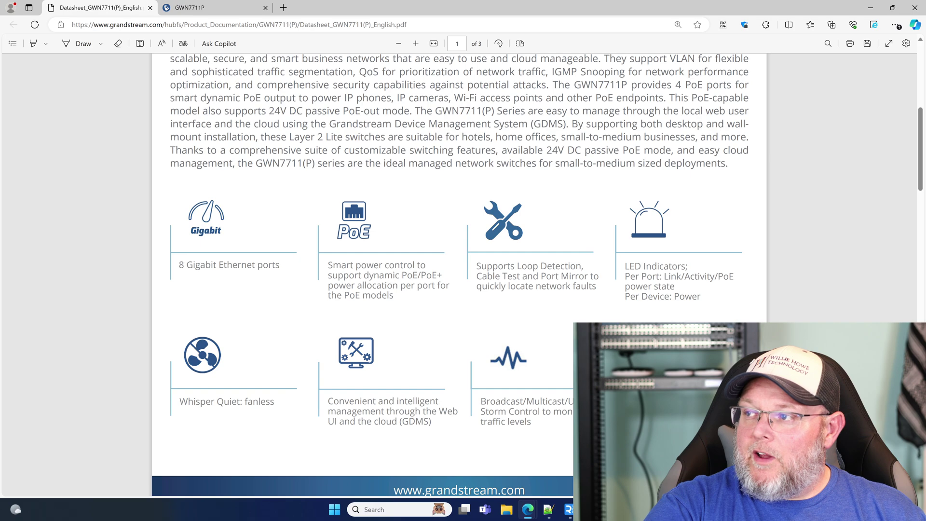
scroll(556, 345, down, 2)
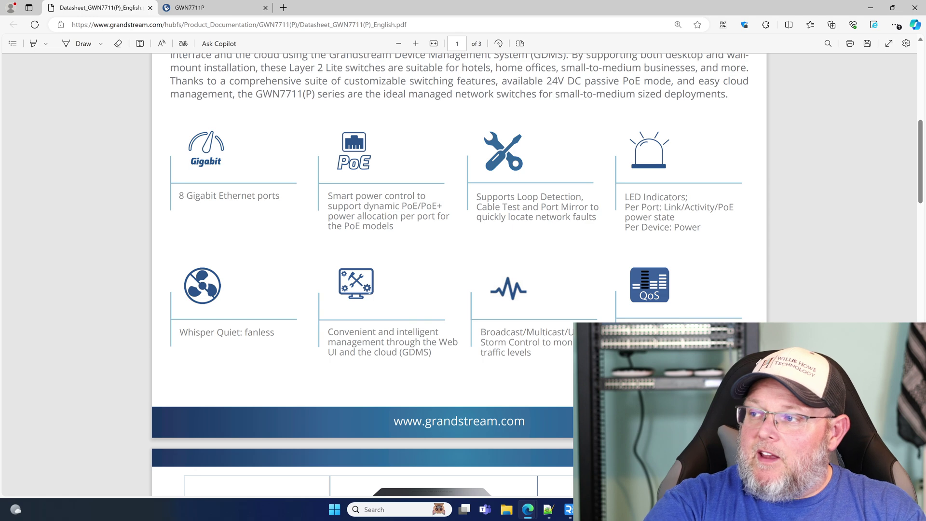
scroll(571, 346, down, 5)
scroll(571, 346, down, 4)
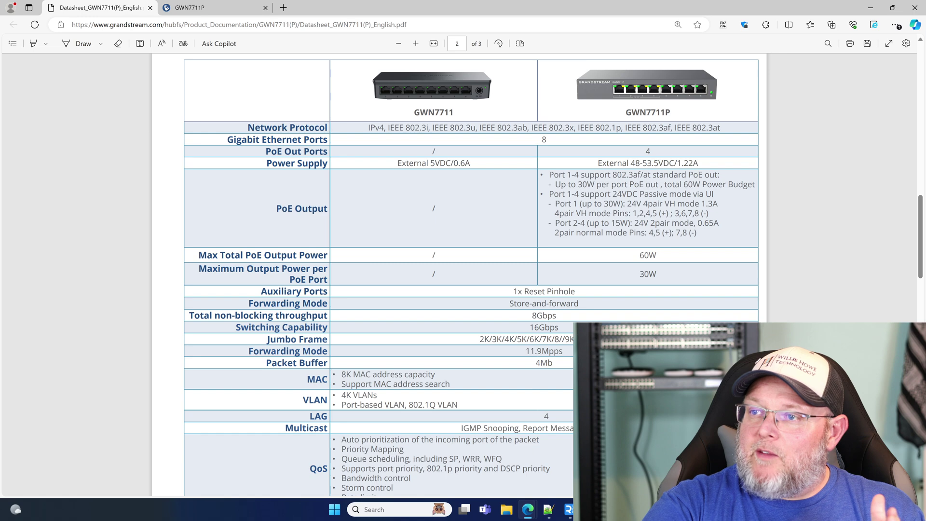
- Scroll through the spec table to its bottom and back up to the top
scroll(552, 275, down, 1)
scroll(471, 275, down, 3)
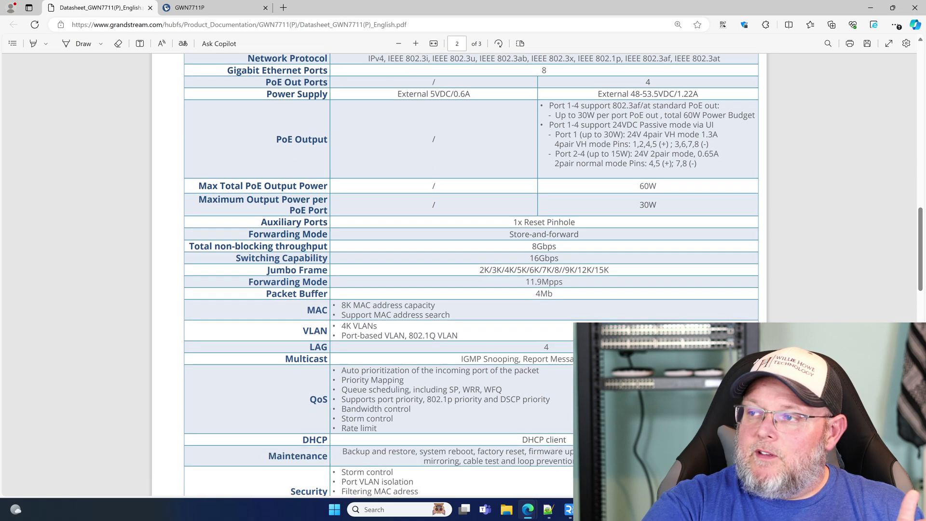
scroll(470, 275, up, 4)
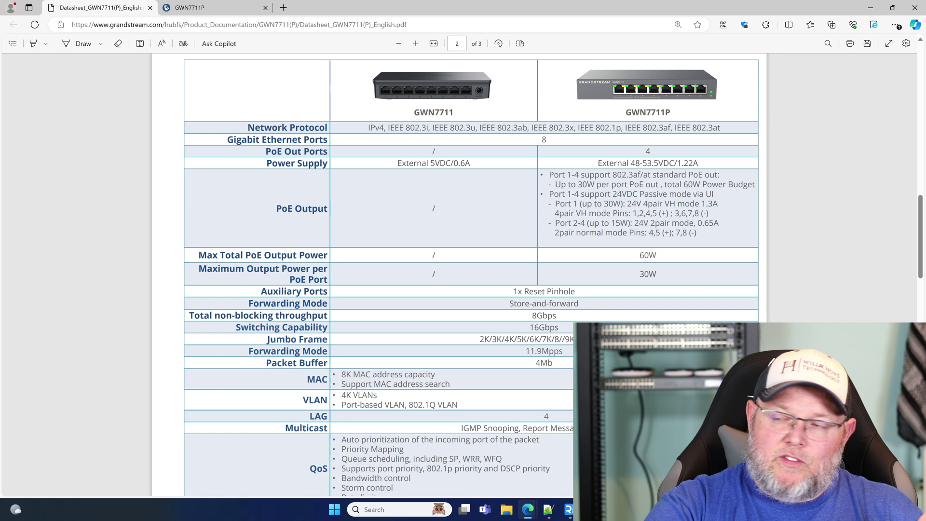
scroll(610, 293, down, 3)
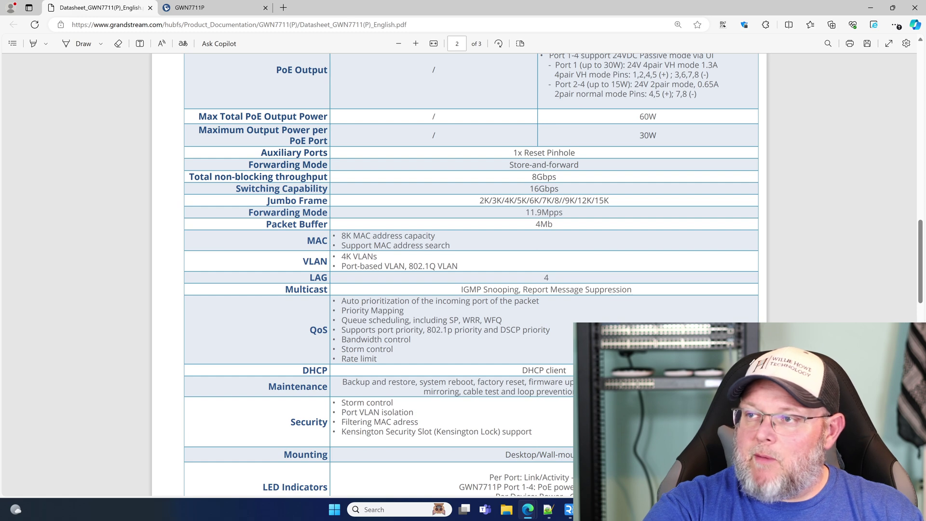
scroll(470, 275, down, 5)
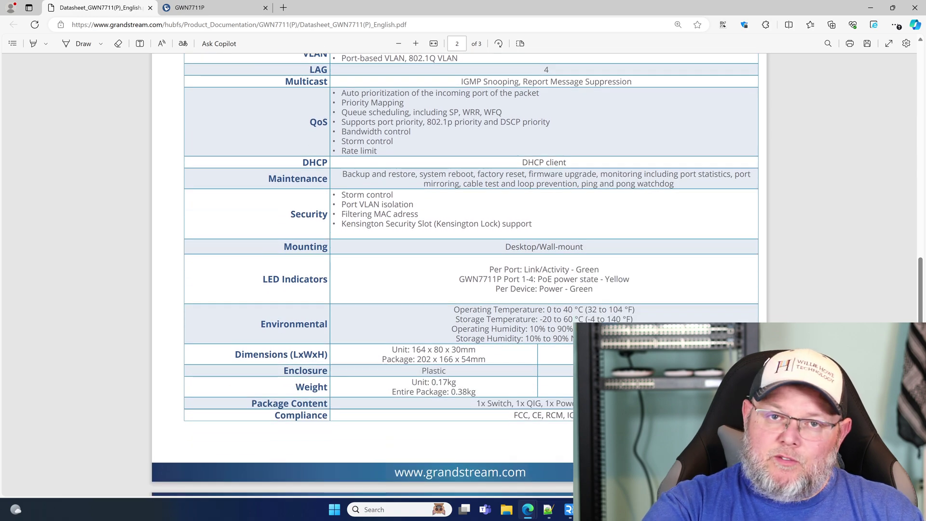
scroll(459, 275, up, 12)
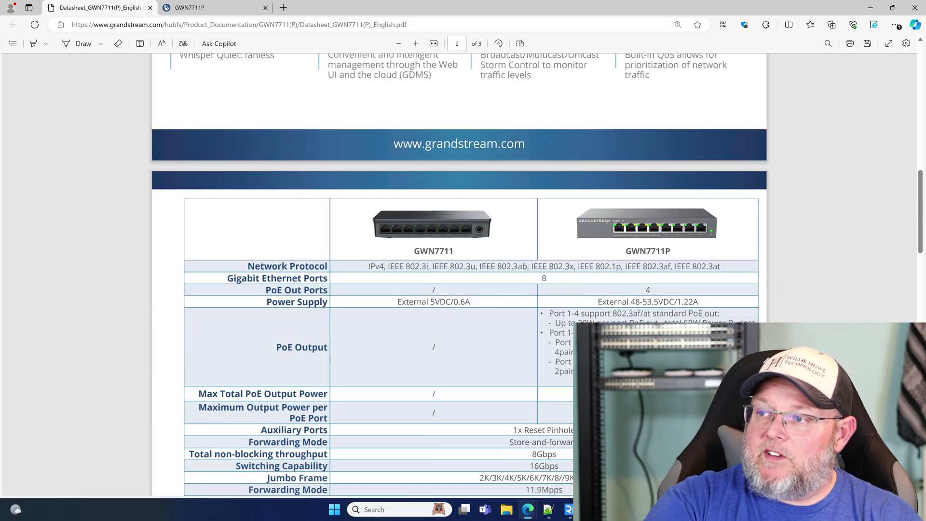
scroll(456, 290, down, 3)
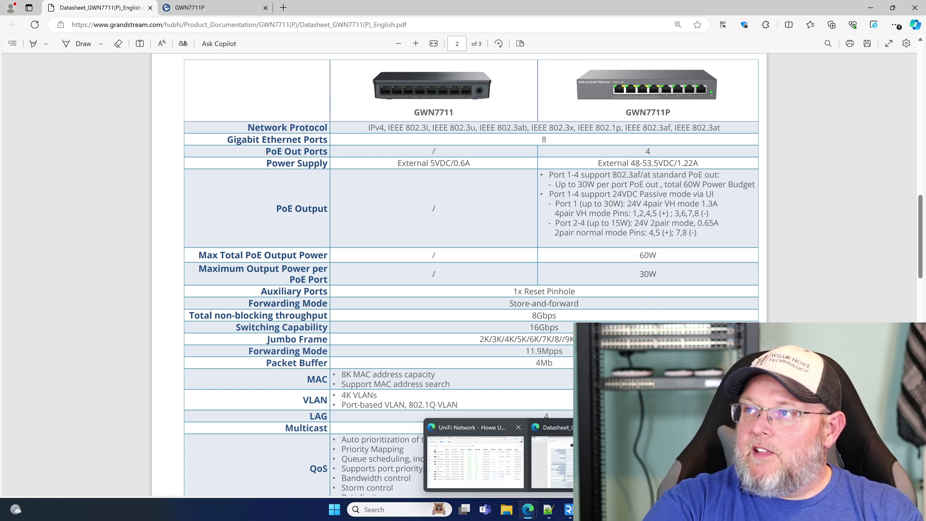
- Sign in to the GWN7711P switch as admin with the account password
click(198, 14)
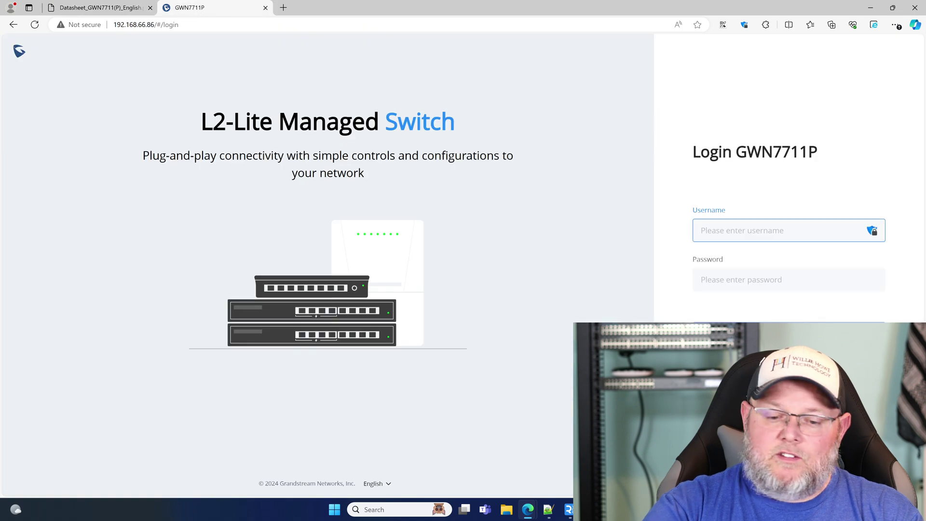
text(admin)
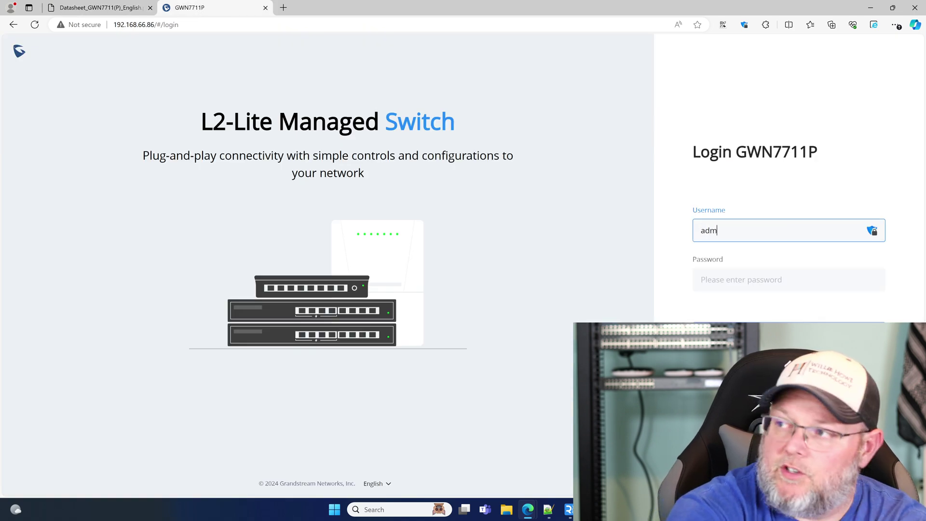
key(Tab)
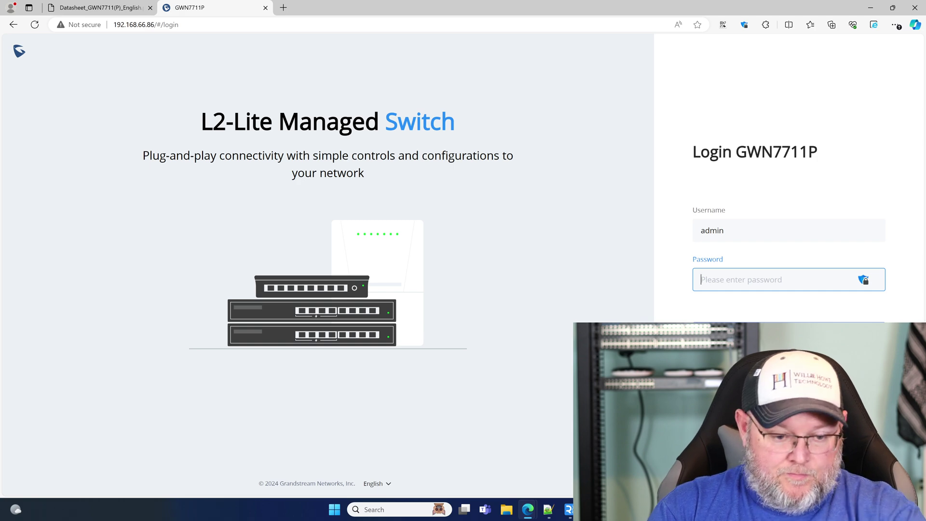
text(a)
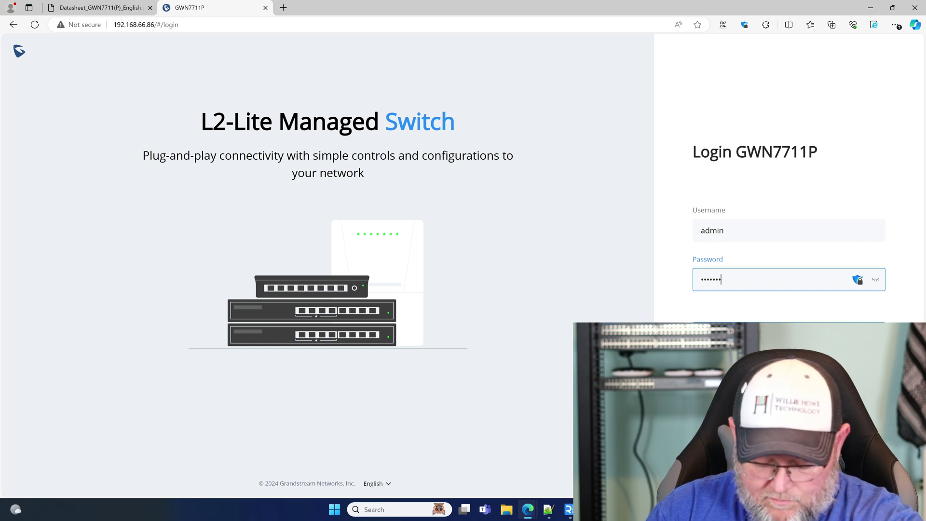
key(Return)
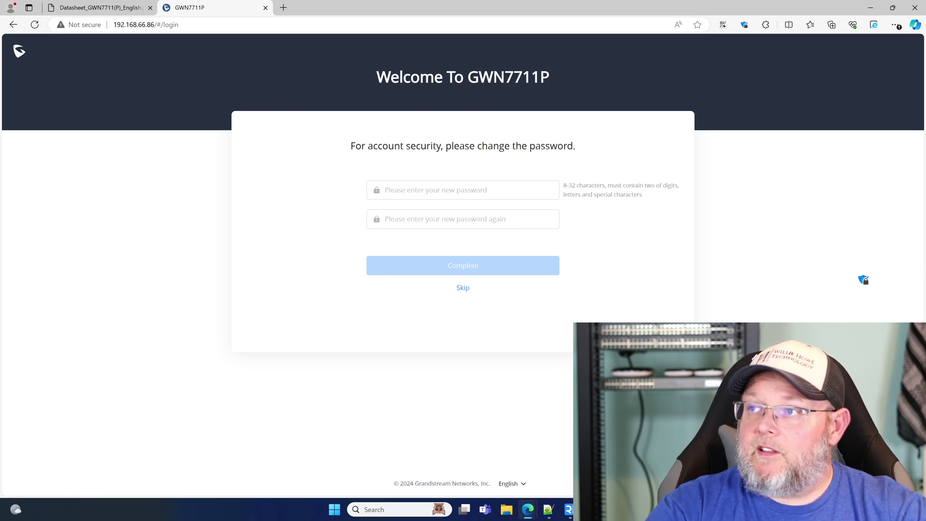
- Enter and confirm a new administrator password to reach the System Info overview
click(442, 188)
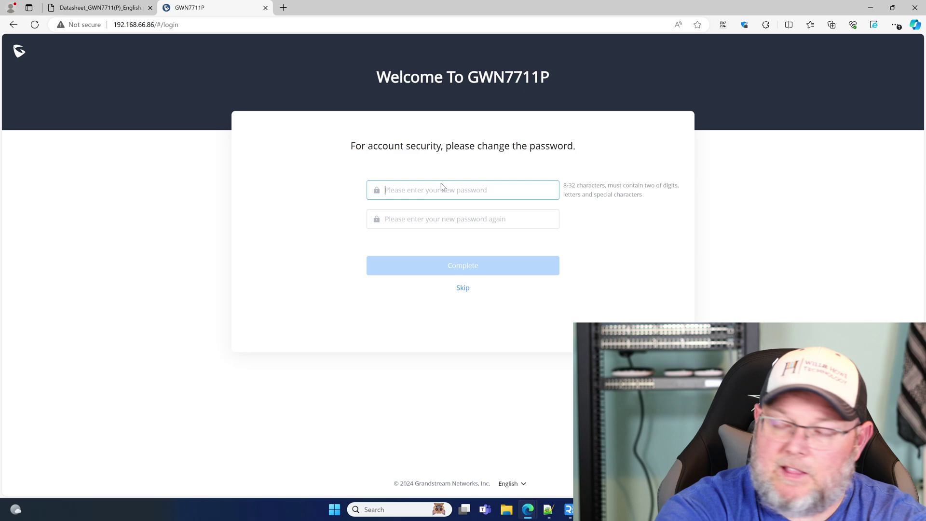
text(•••••••)
key(Tab)
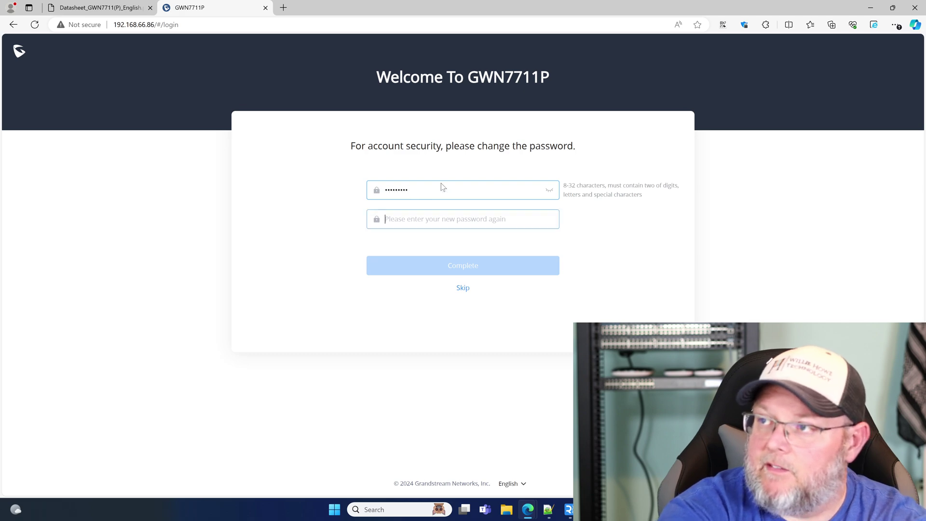
text(•)
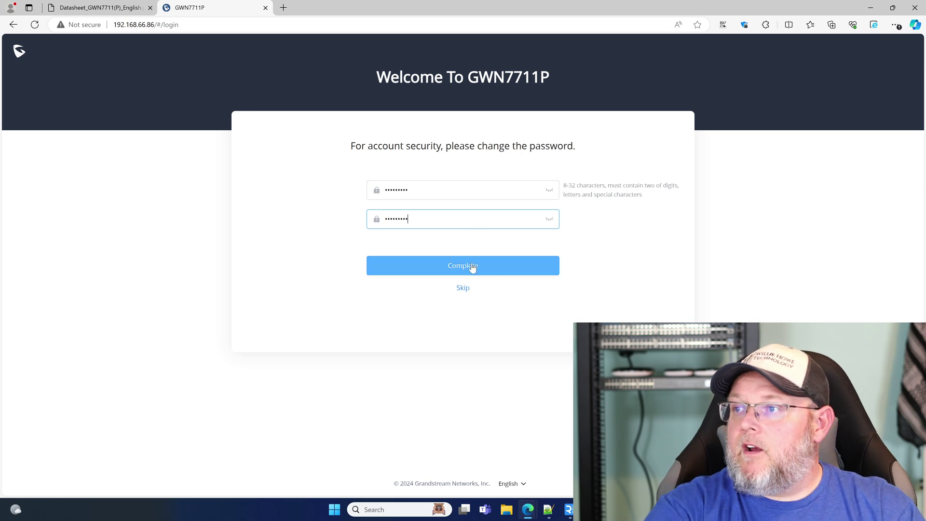
click(495, 270)
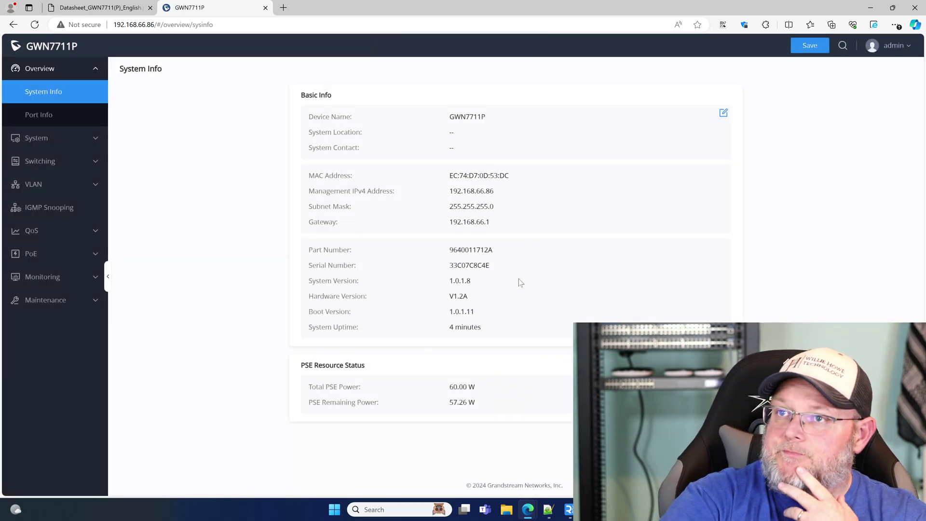
- Save the current switch configuration, check the admin account menu, and open Port Info
click(810, 45)
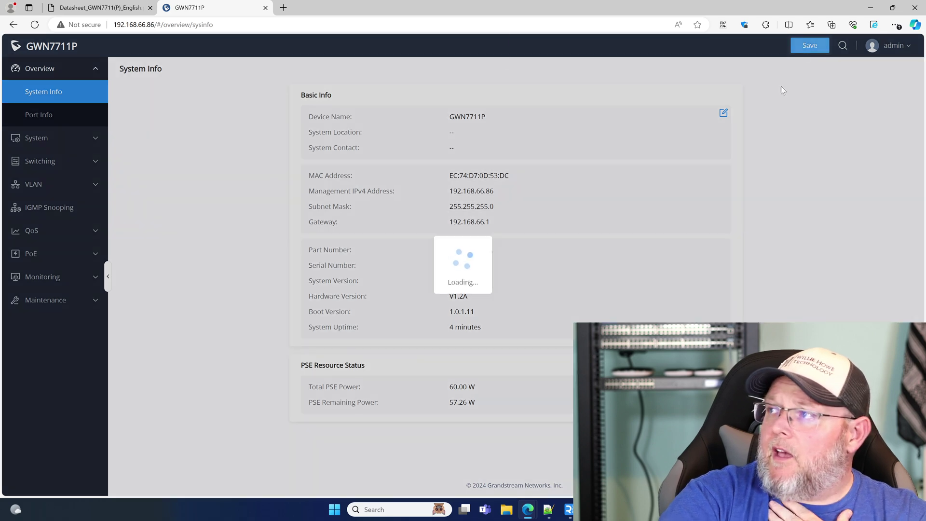
click(897, 46)
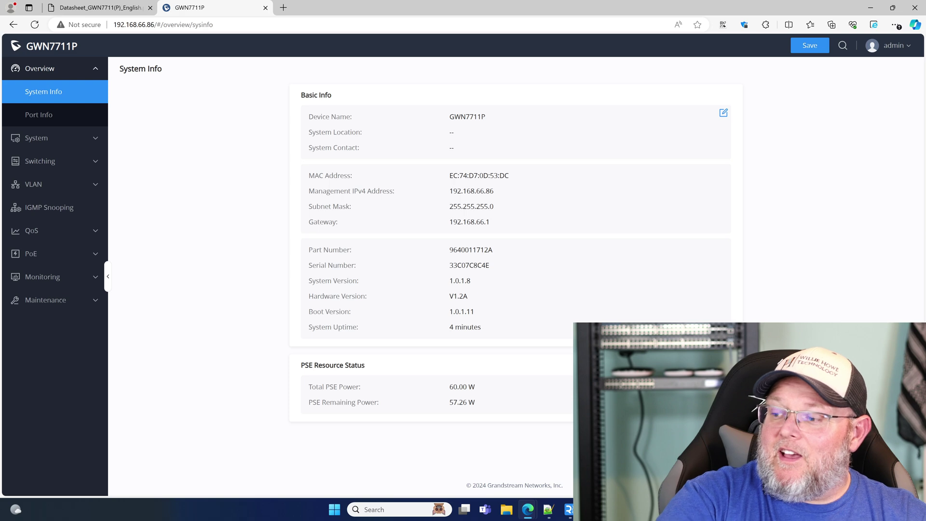
click(43, 118)
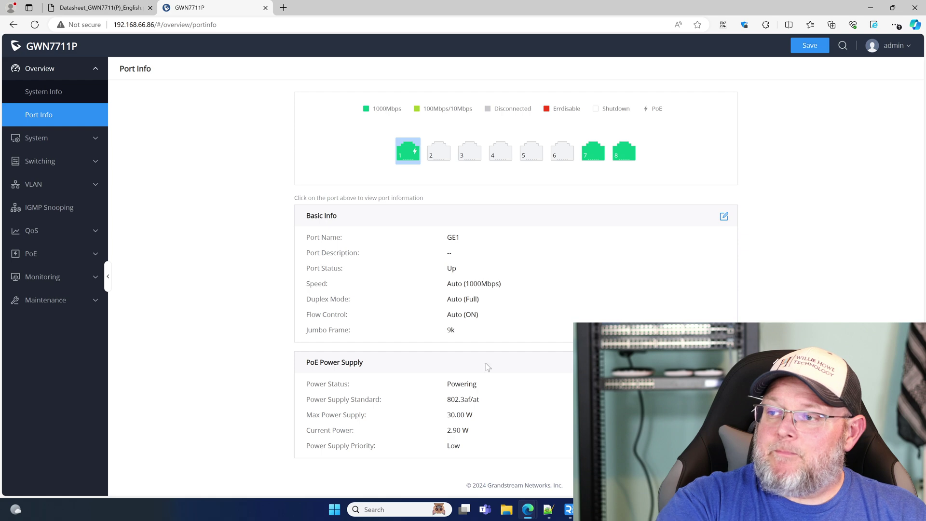
- Check GE1's 2.90 W current power draw and the info cards for ports 1 and 8
drag(467, 430, 447, 430)
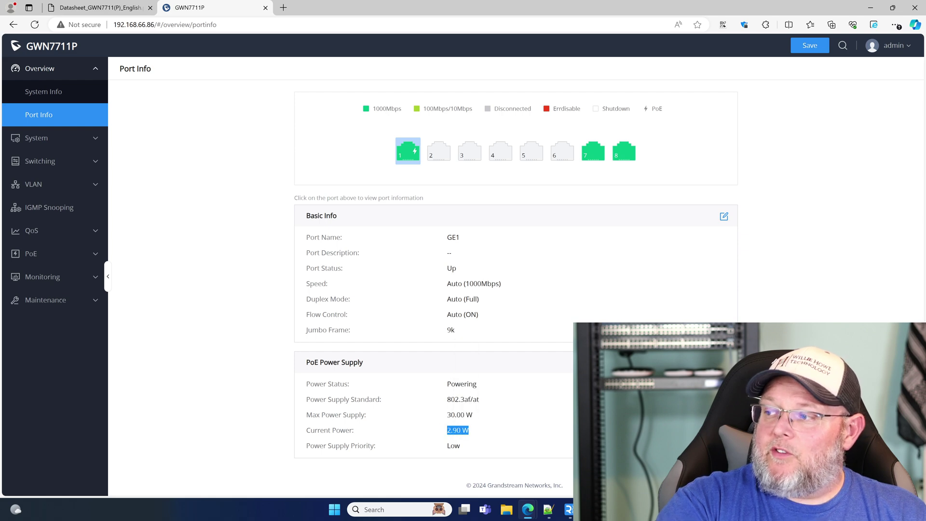
click(476, 432)
mouse_move(417, 157)
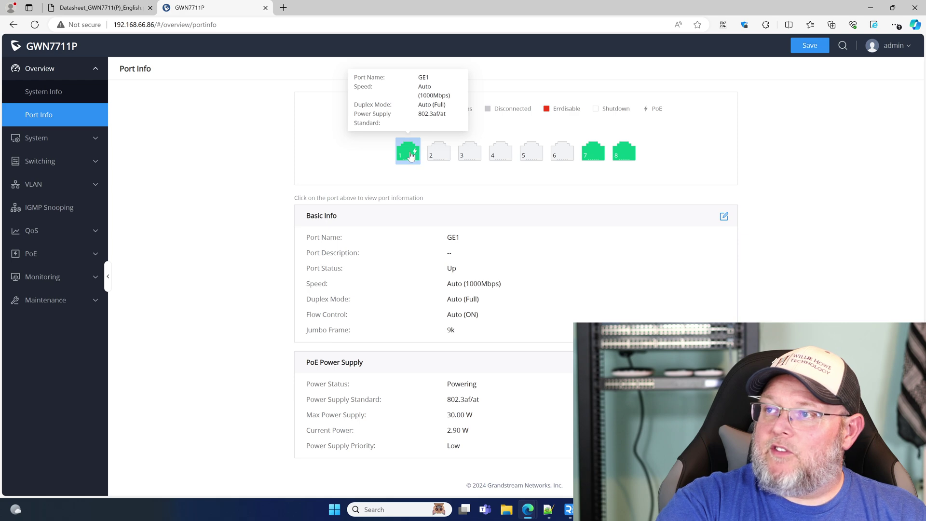
mouse_move(633, 154)
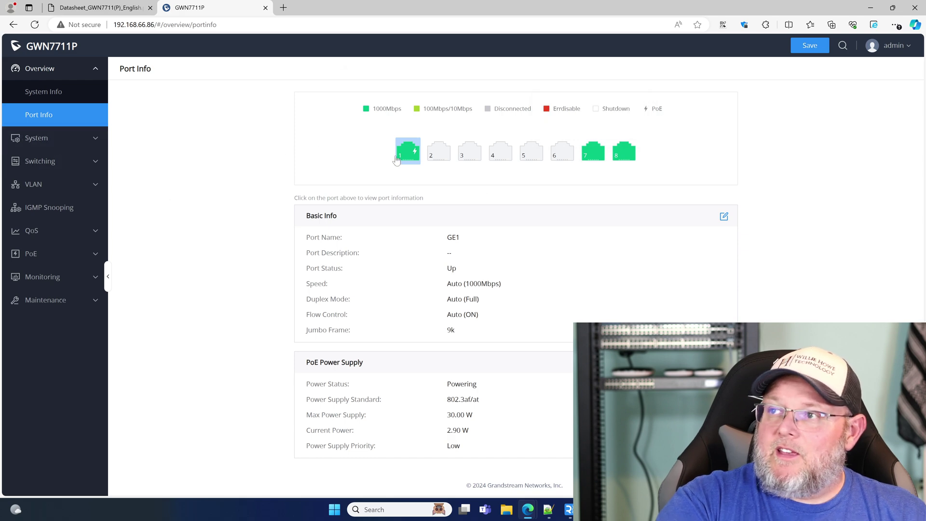
- Browse the System IP Setting page and the Switching Port Settings page
click(56, 139)
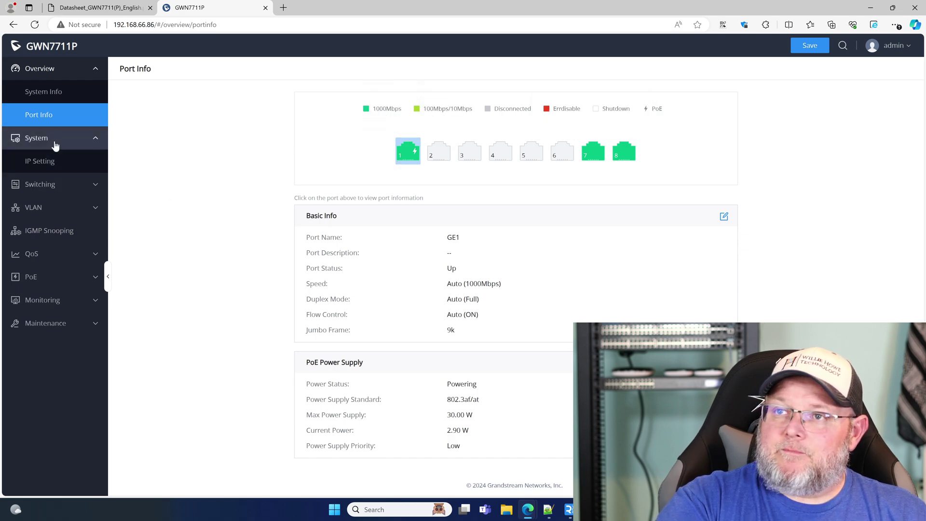
click(52, 161)
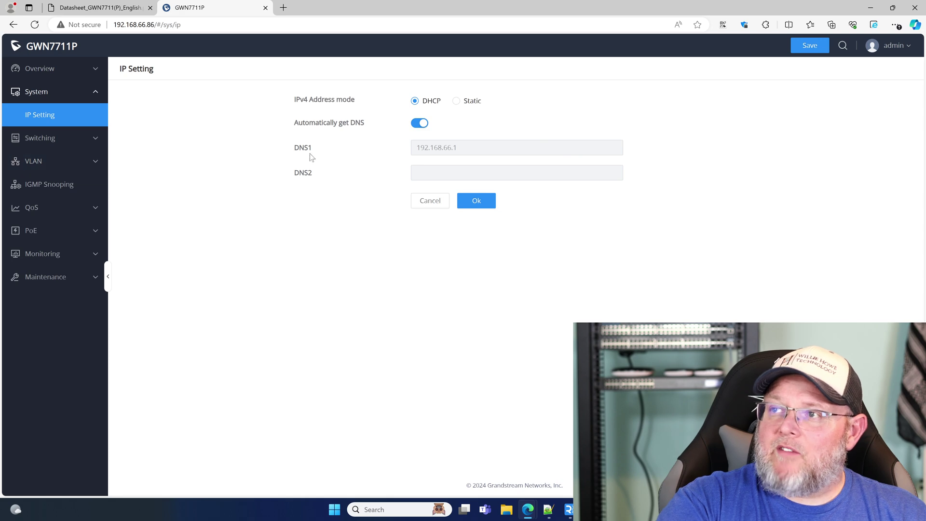
click(38, 140)
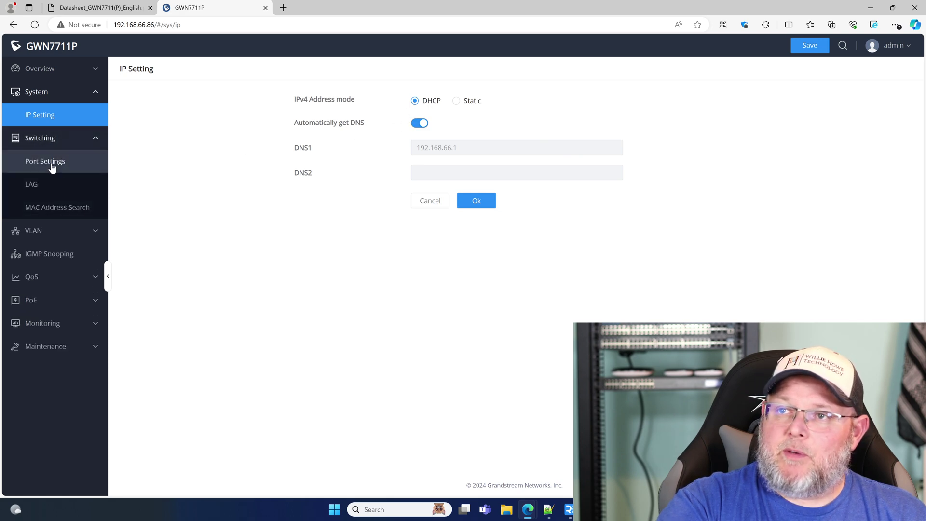
click(52, 162)
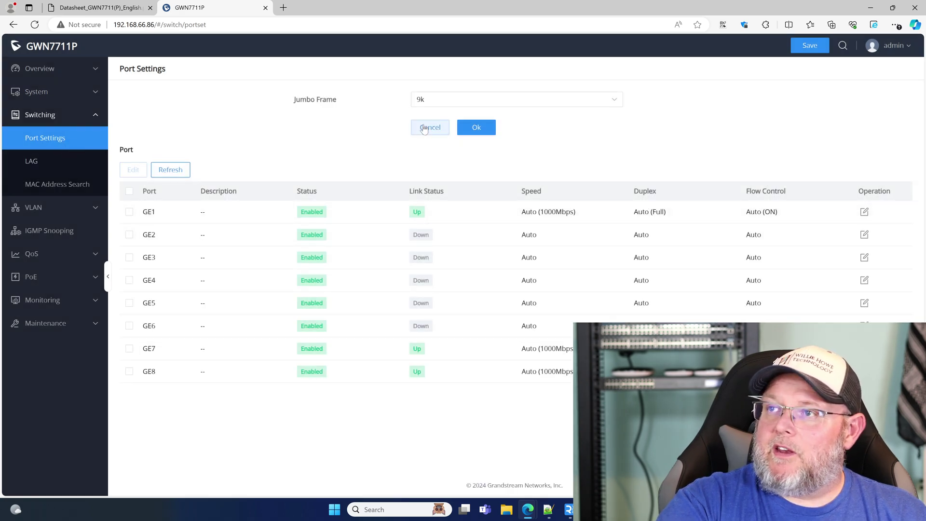
- Keep the jumbo frame size at 9k, look at GE2's edit form, then go to LAG
click(503, 100)
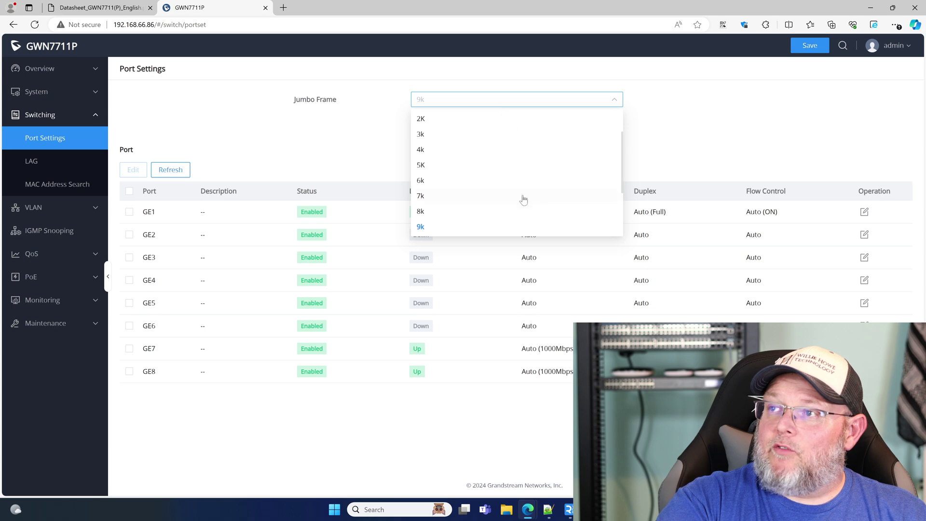
scroll(497, 208, down, 1)
click(431, 198)
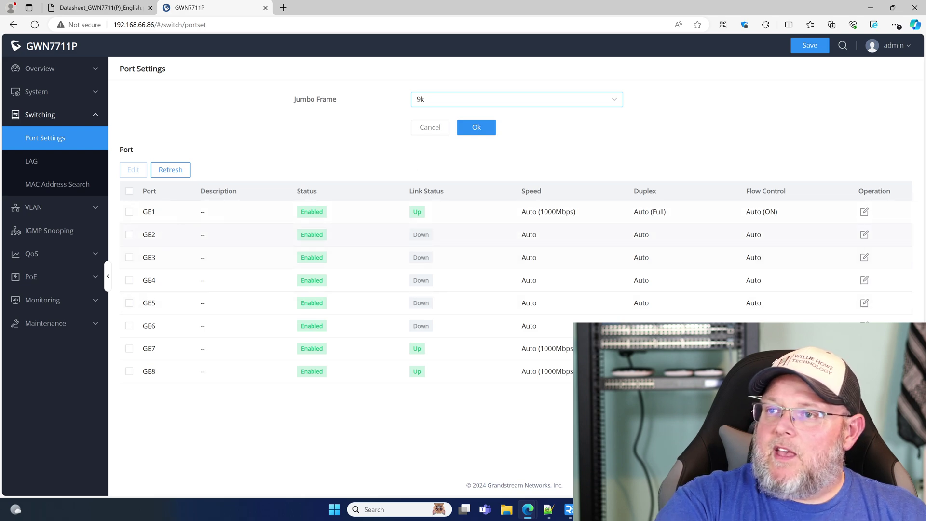
click(864, 235)
click(414, 127)
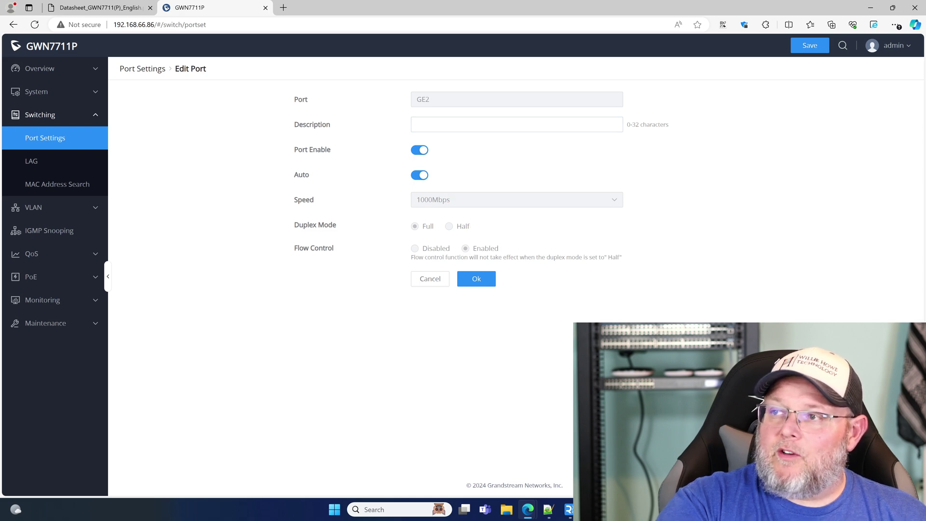
click(36, 162)
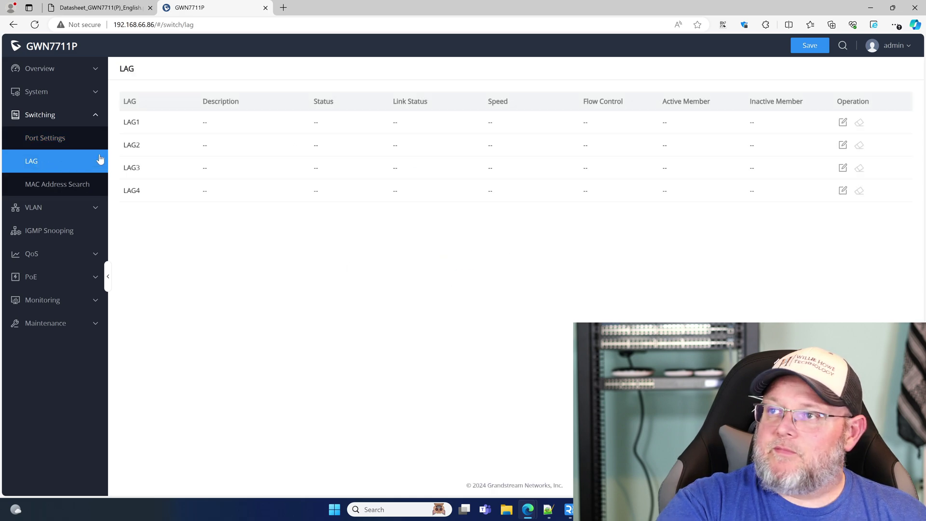
- Browse the MAC Address Search, Port VLAN, 802.1Q VLAN and 802.1Q PVID Settings pages
click(61, 186)
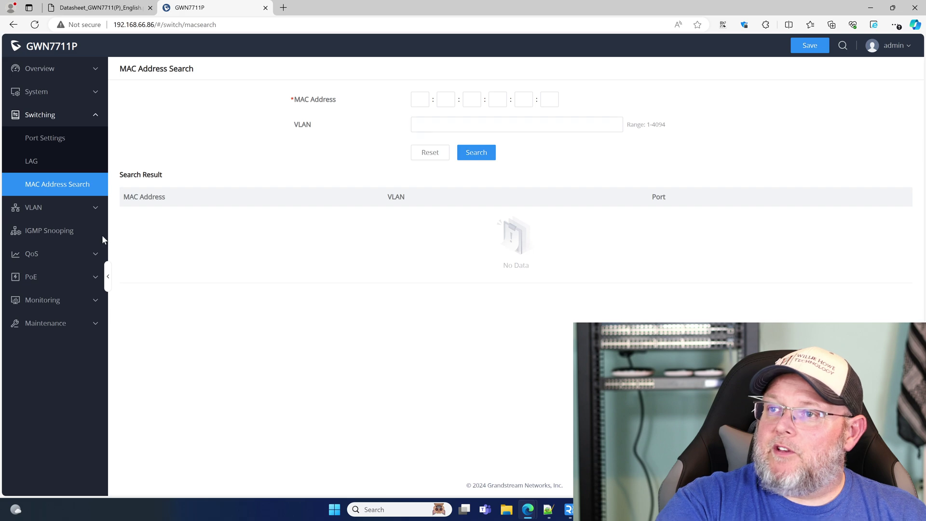
click(35, 207)
click(50, 231)
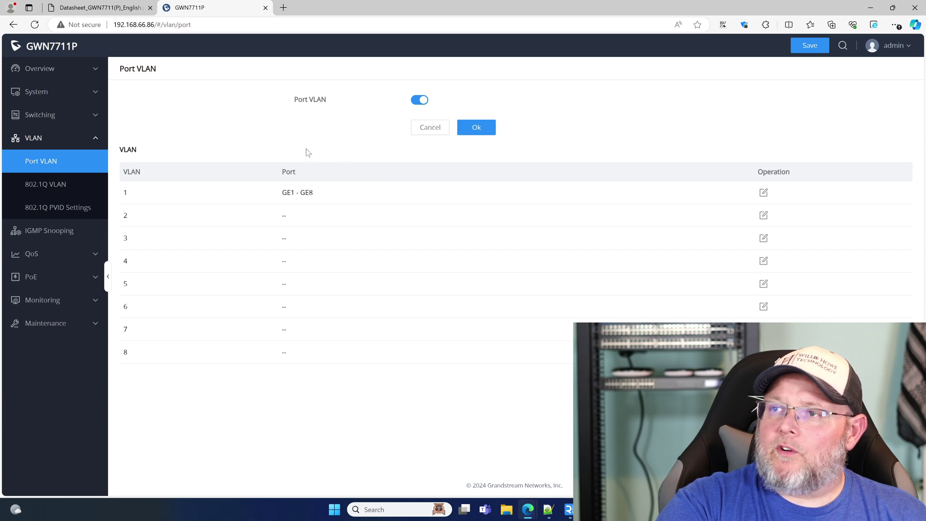
click(58, 191)
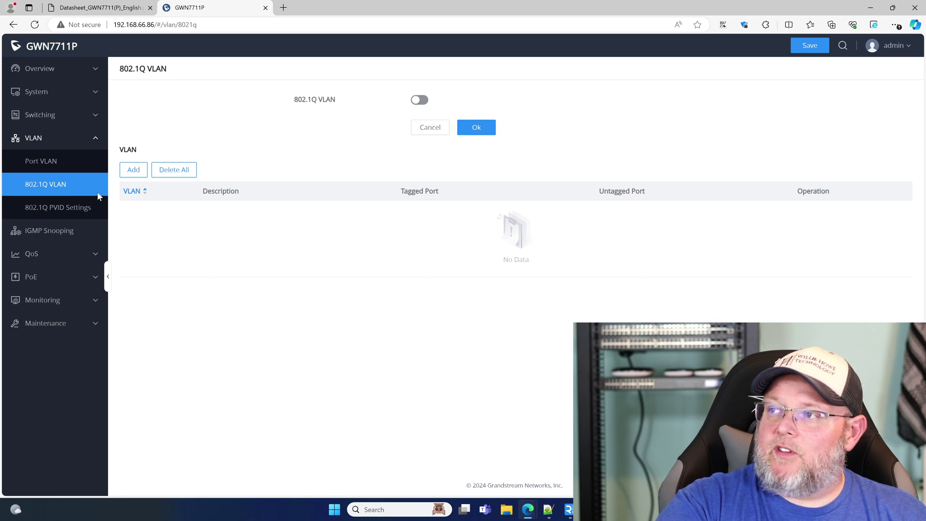
click(74, 211)
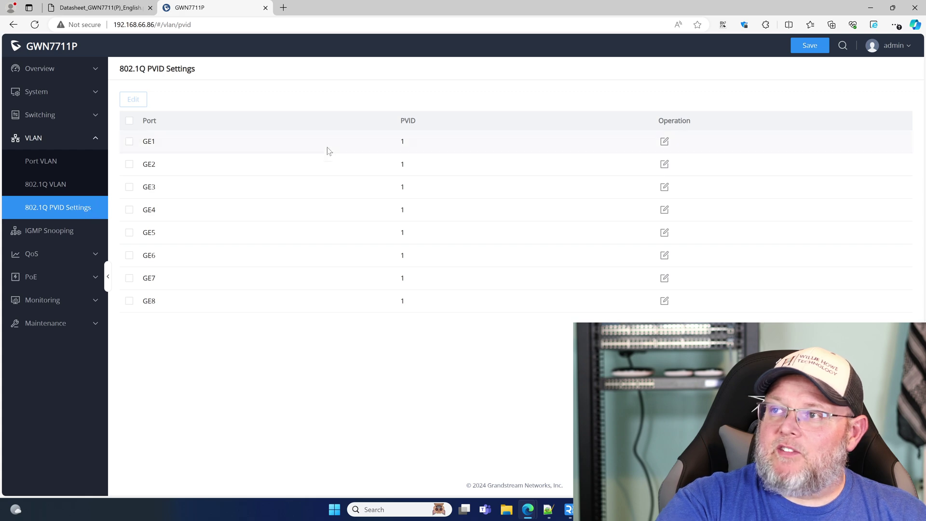
click(58, 184)
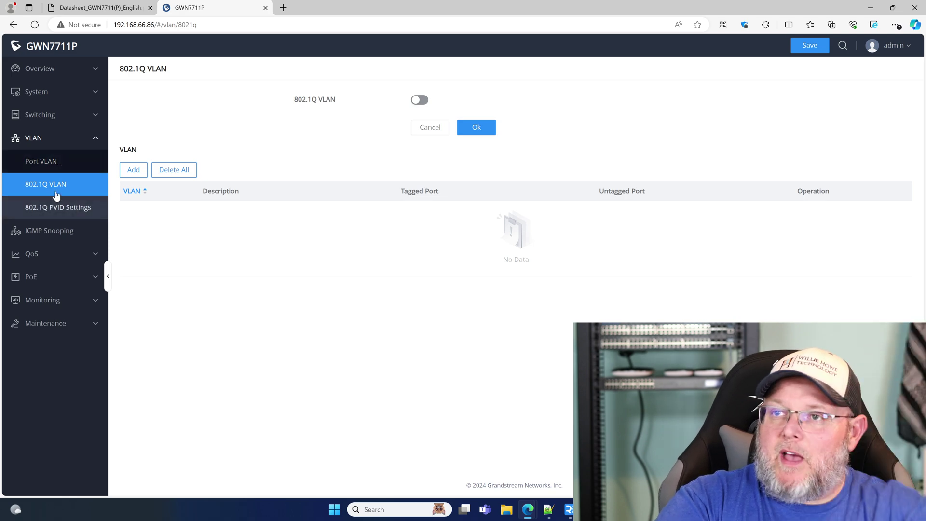
click(53, 167)
- View the IGMP Snooping global settings and its dynamic router ports list
click(48, 232)
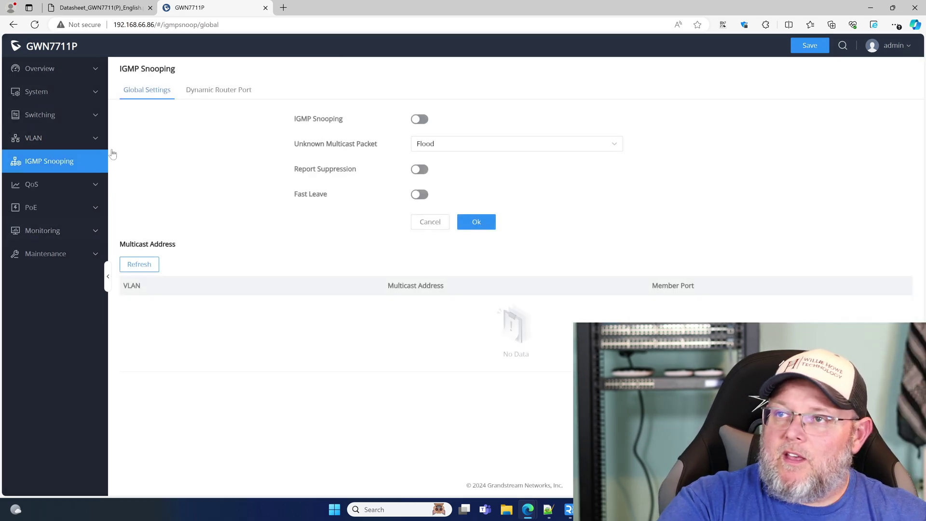
click(221, 92)
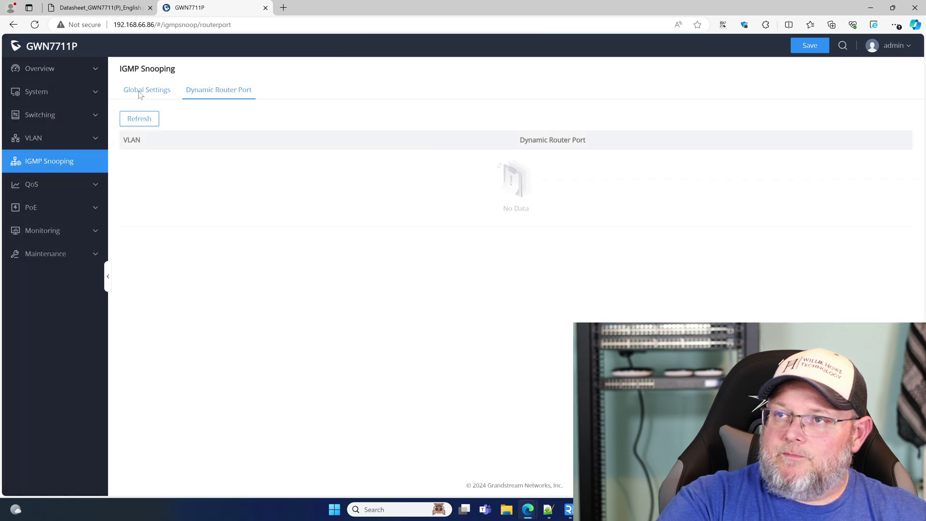
click(140, 92)
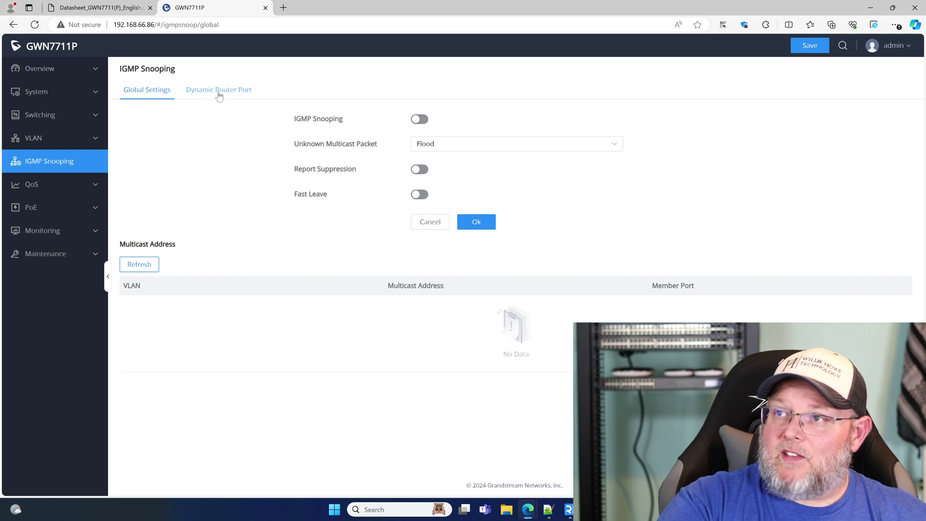
click(220, 95)
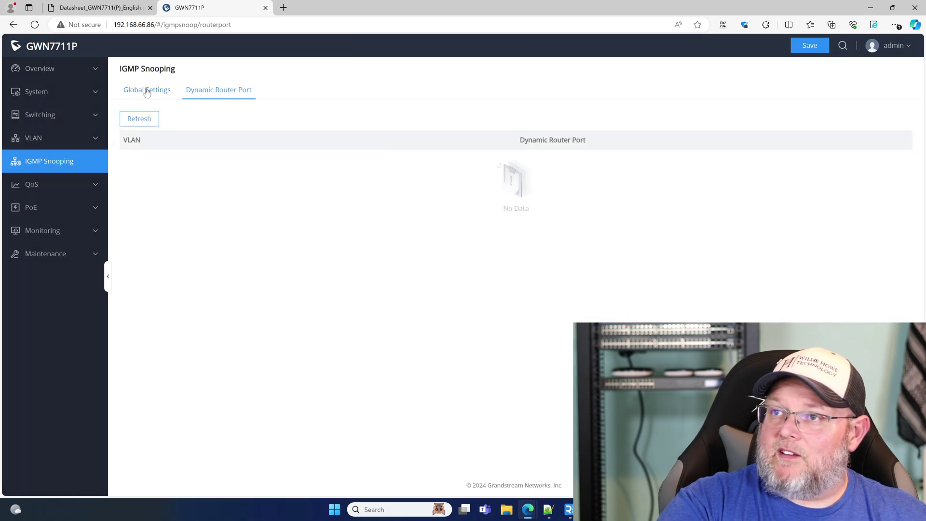
click(148, 92)
- Browse the QoS Basic, Priority Mapping, Queue Scheduling, Rate Limit and Storm Control pages, then PoE Power Supply Info
click(66, 186)
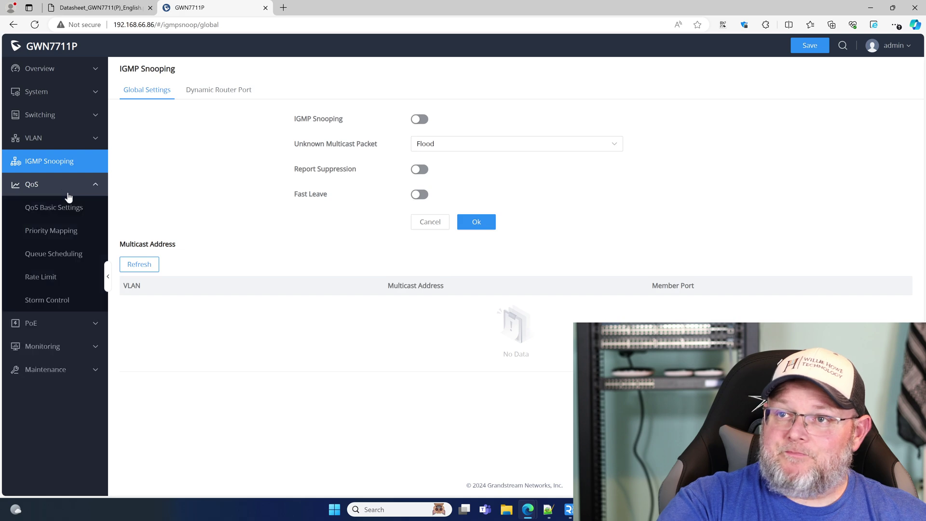
click(69, 206)
click(66, 233)
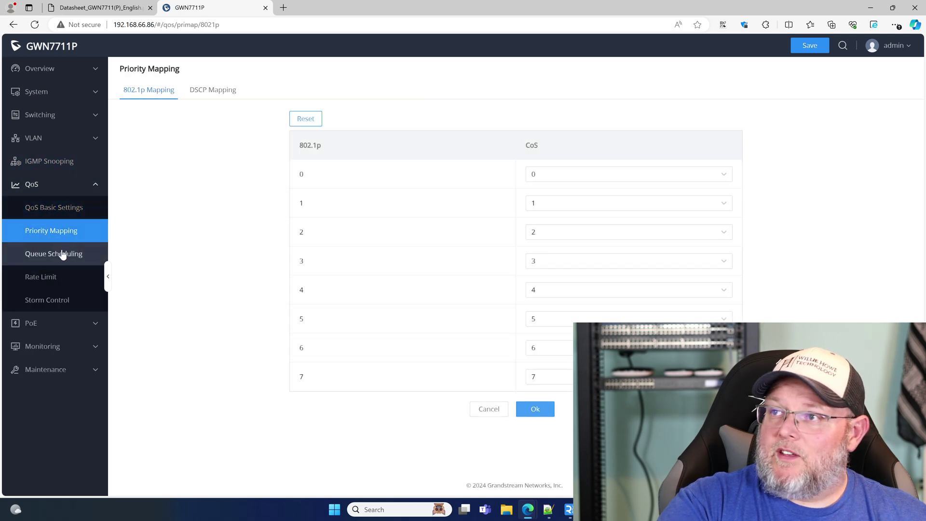
click(61, 253)
click(52, 278)
click(52, 296)
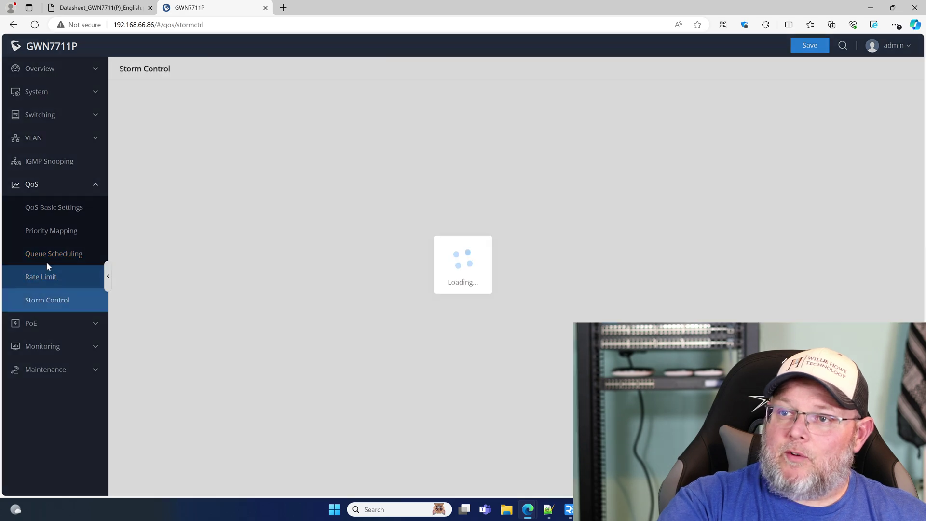
click(43, 189)
click(43, 212)
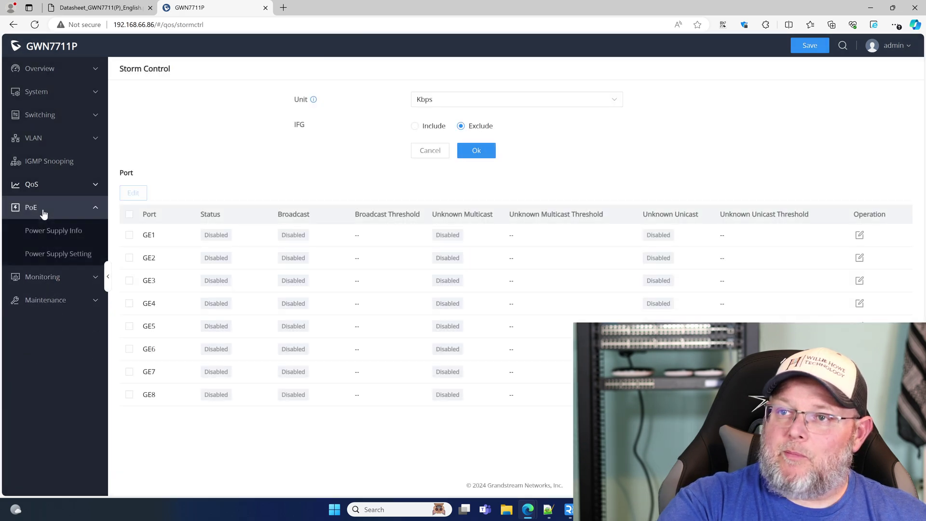
click(61, 232)
- Switch GE2's PoE standard to 24V DC 2Pair and back to 802.3af/at, then view Port Statistics
click(64, 255)
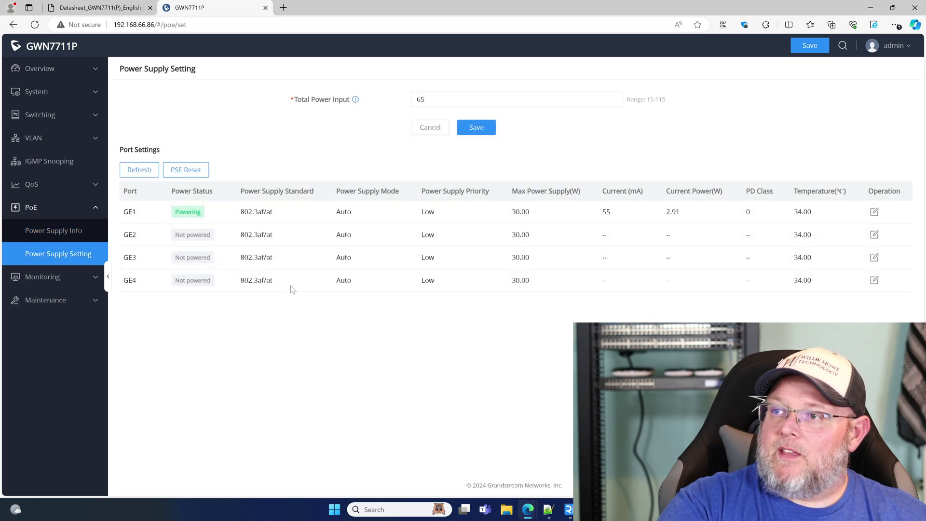
click(874, 234)
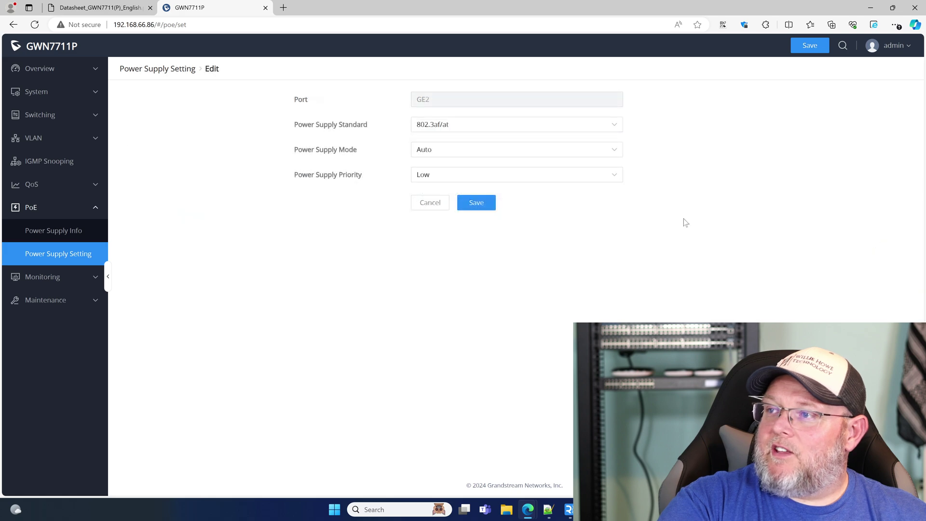
click(465, 126)
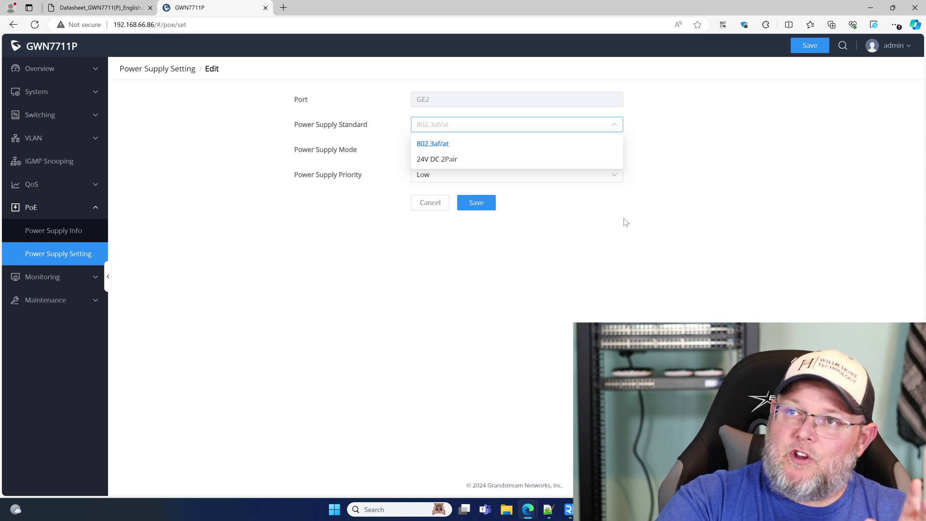
click(449, 162)
click(467, 125)
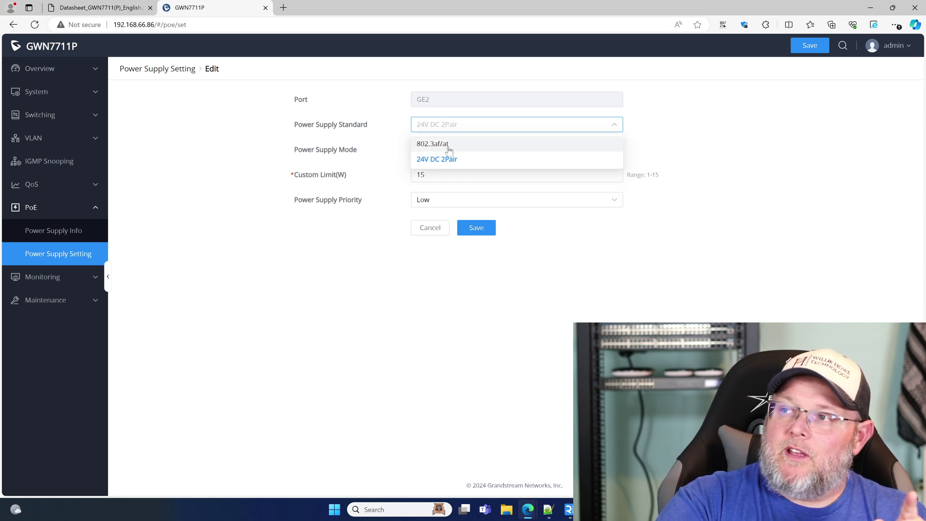
click(449, 145)
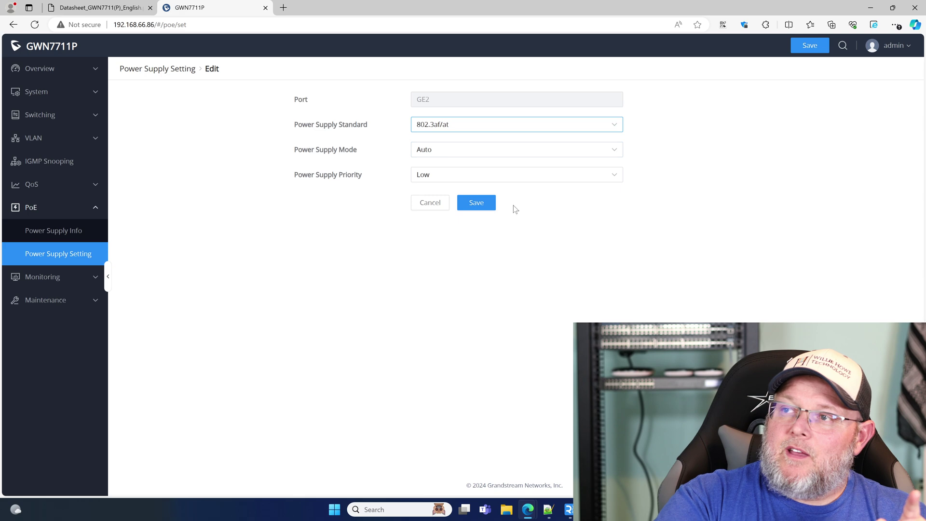
click(60, 279)
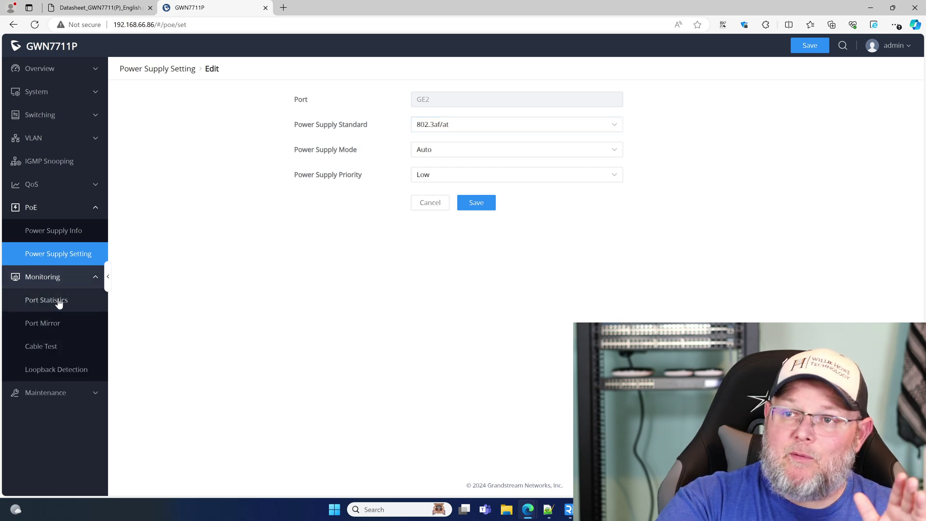
click(58, 302)
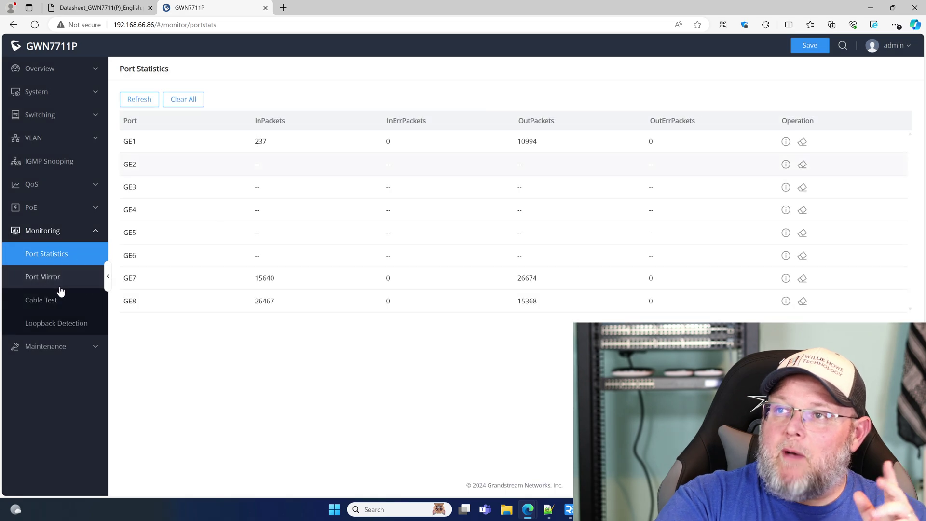
- Look at the Port Mirror and Loopback Detection pages, then the Maintenance Upgrade page
click(44, 278)
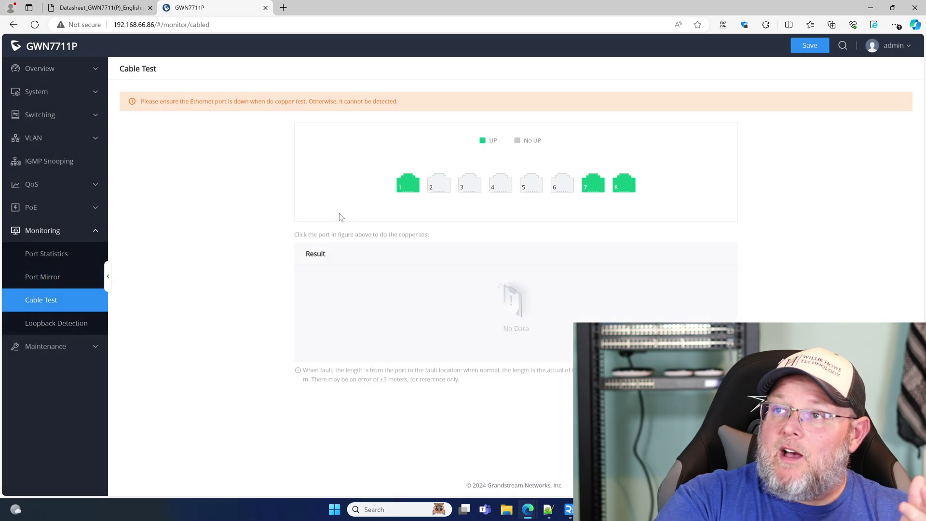
click(59, 328)
click(54, 348)
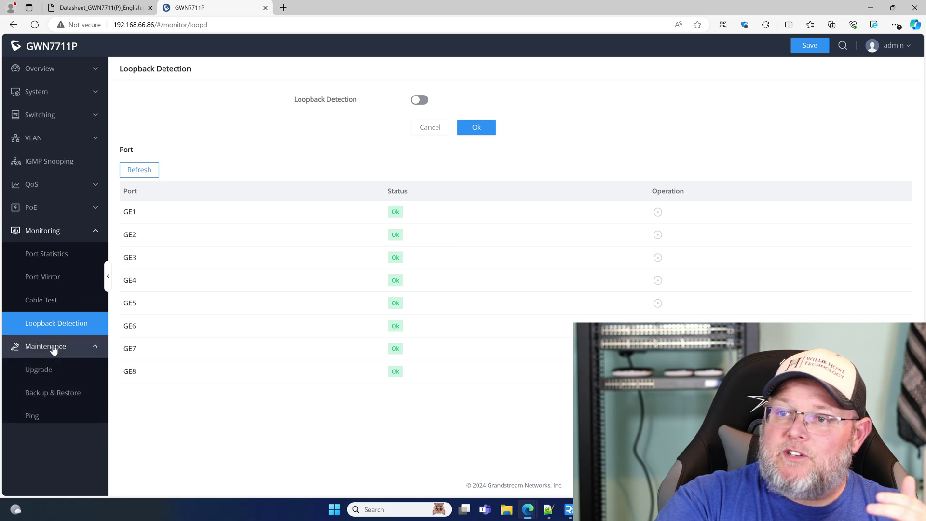
click(39, 369)
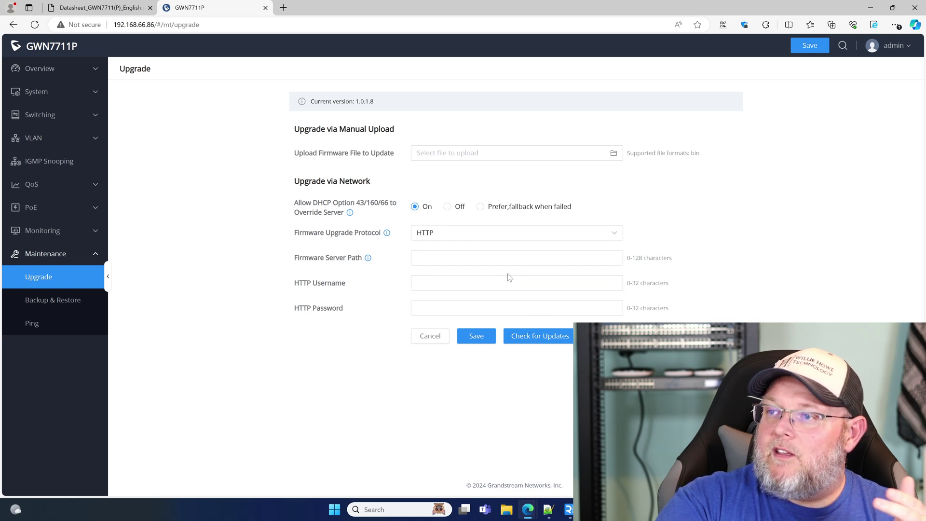
- Check for firmware updates to 1.0.1.8, dismiss the timeout error, and open Backup & Restore
mouse_move(369, 258)
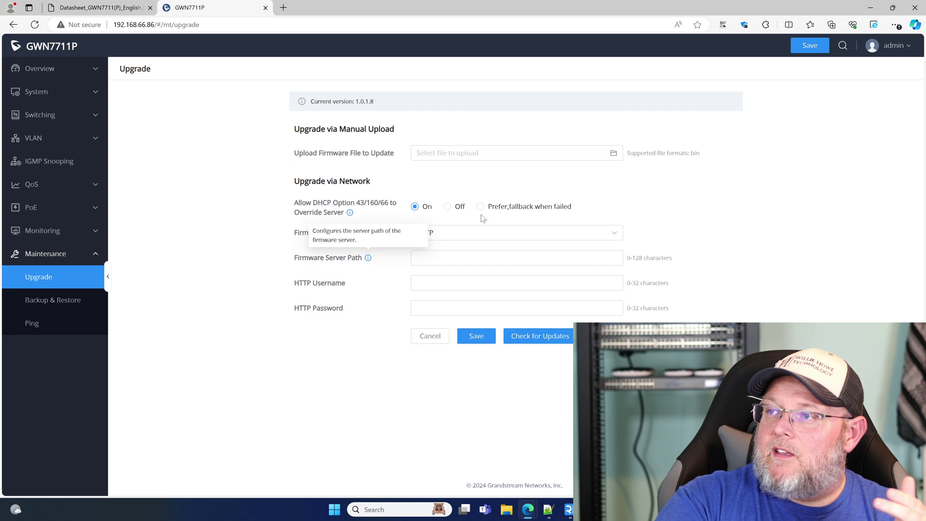
click(531, 336)
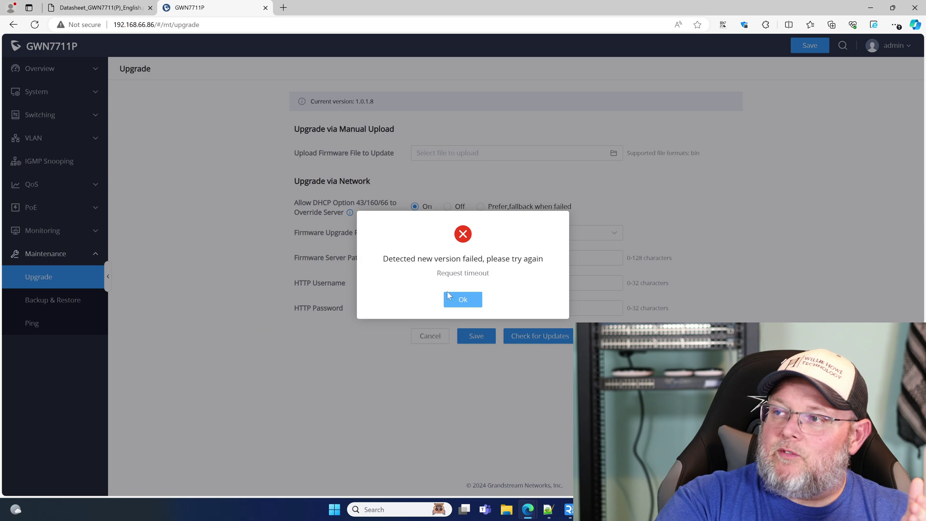
click(463, 300)
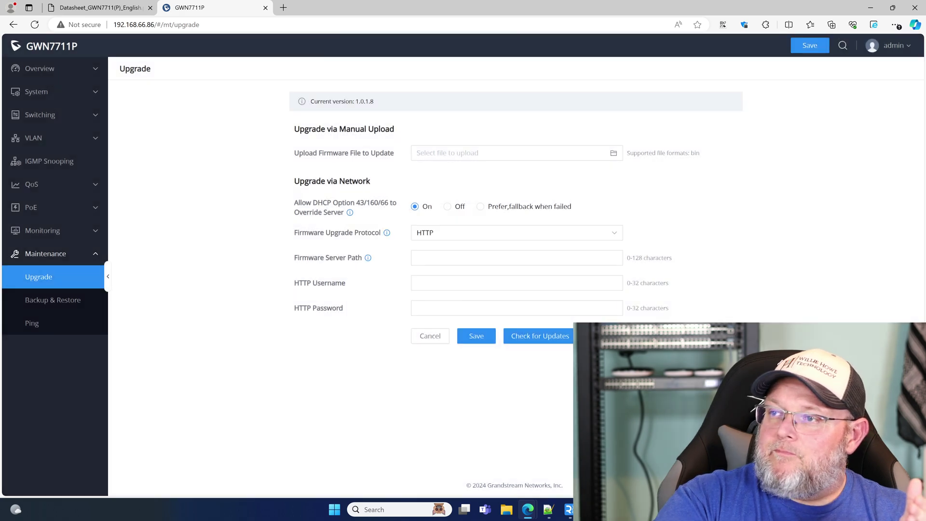
mouse_move(368, 259)
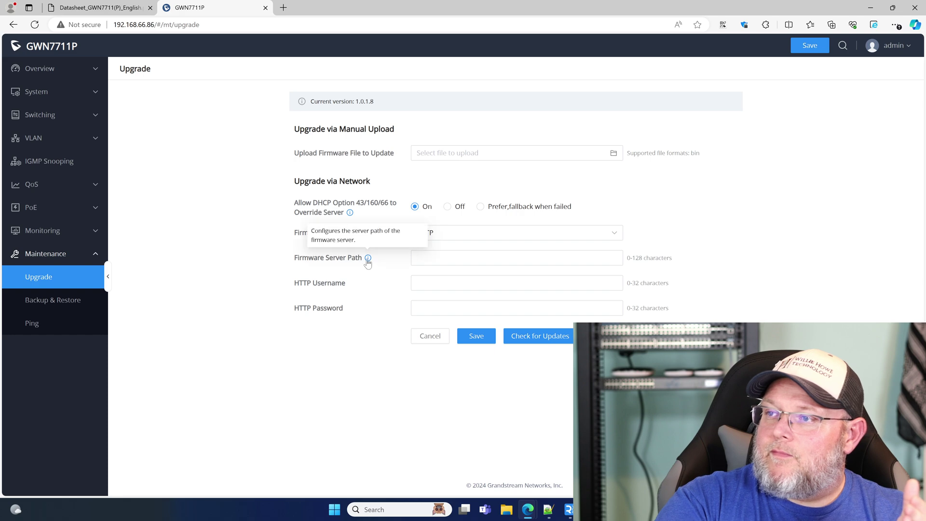
click(445, 257)
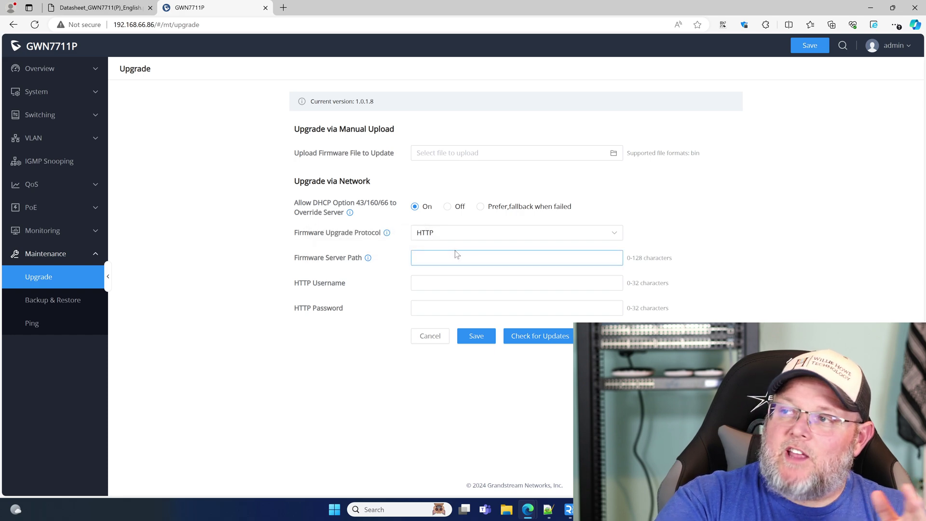
click(57, 302)
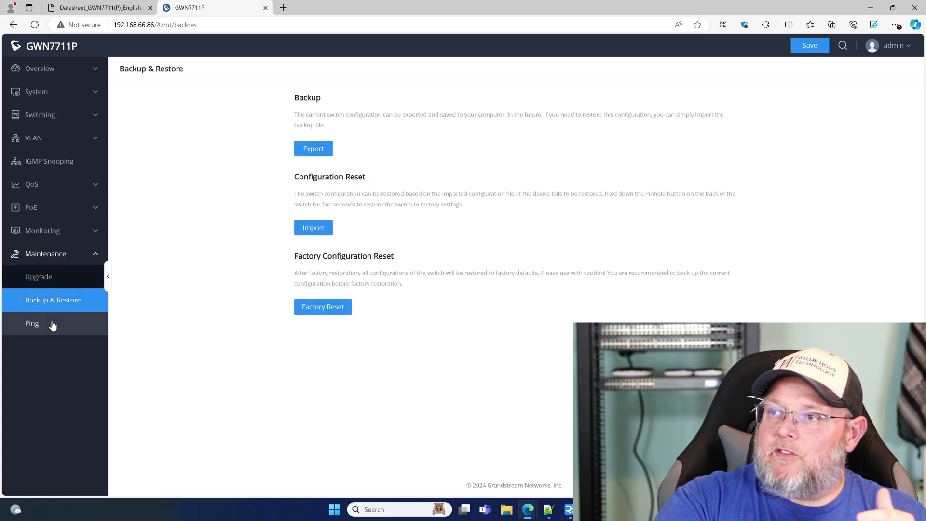
- Open the Maintenance Ping tool, then go back to the Overview System Info page
click(53, 325)
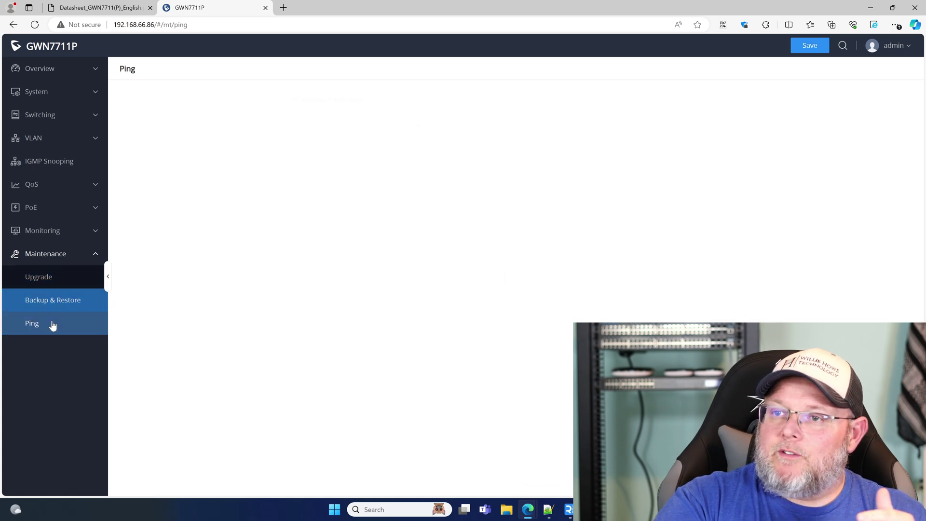
click(43, 73)
click(47, 91)
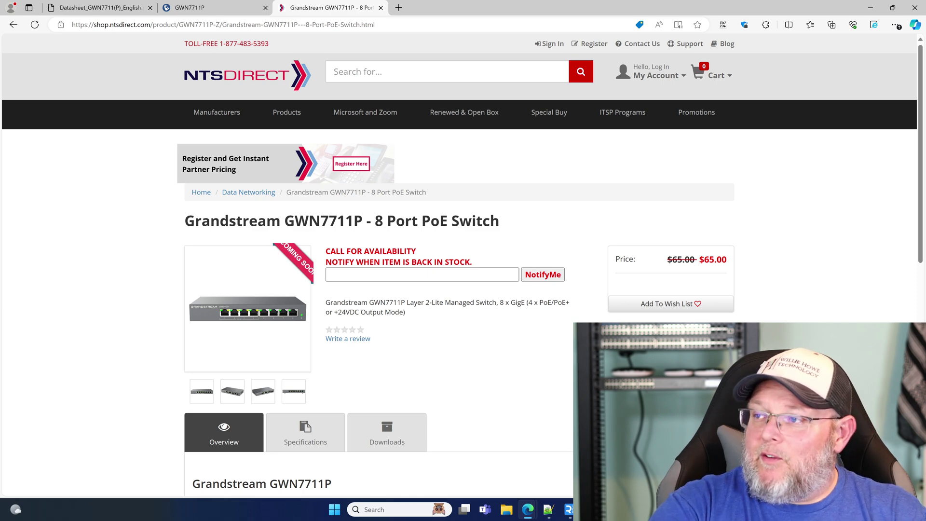
drag(528, 303, 404, 312)
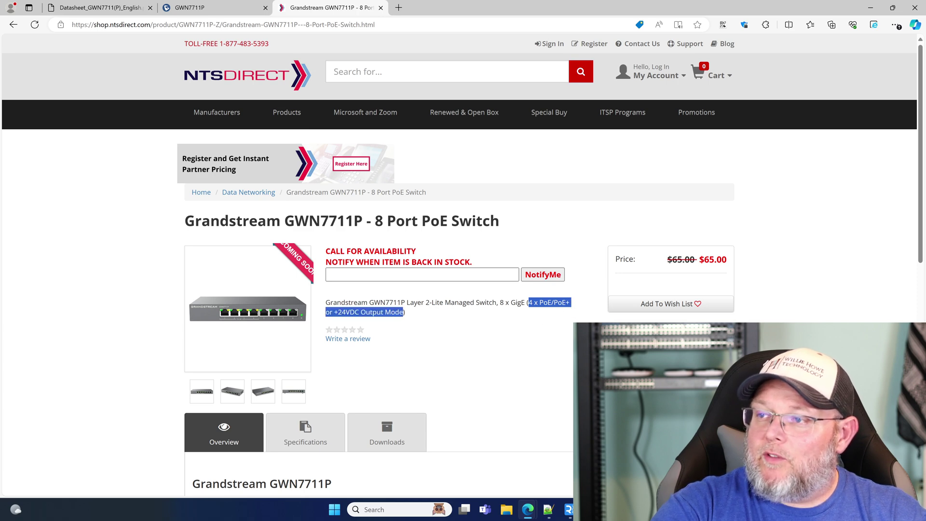
click(421, 236)
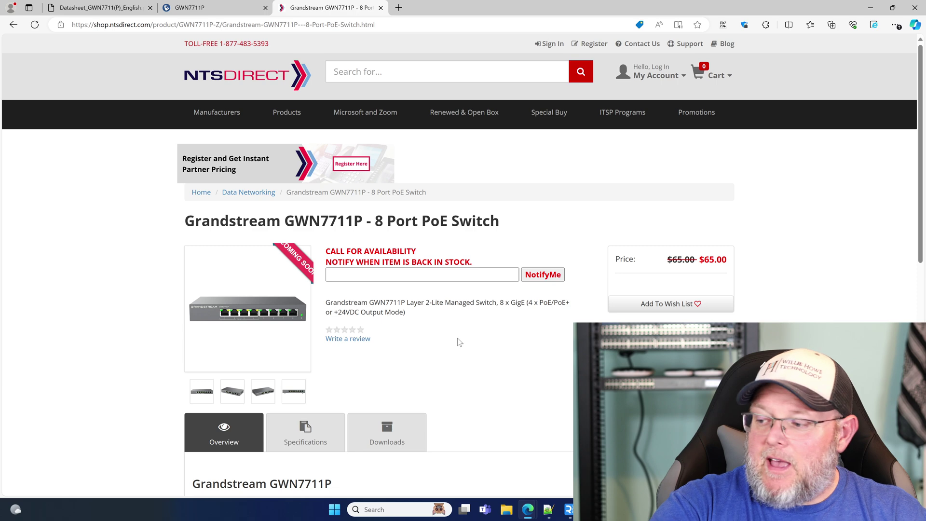